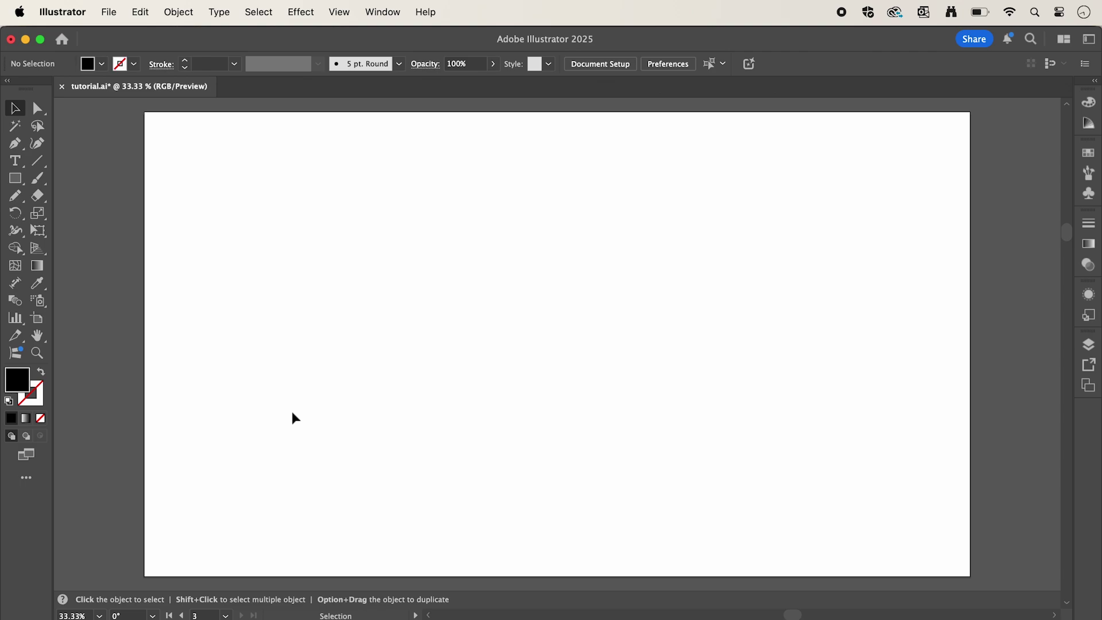
# - Type 'candy' in black Gothiks Round Black at 687.841 pt and move it to the artboard centre
pyautogui.click(15, 161)
pyautogui.click(221, 338)
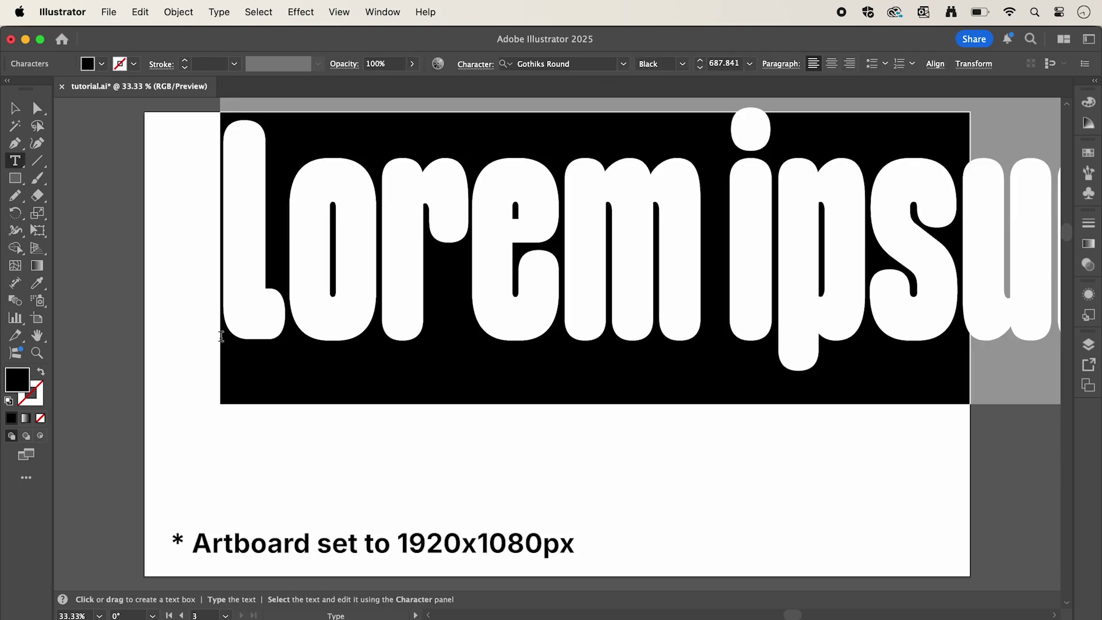
pyautogui.write('candy')
pyautogui.press('Escape')
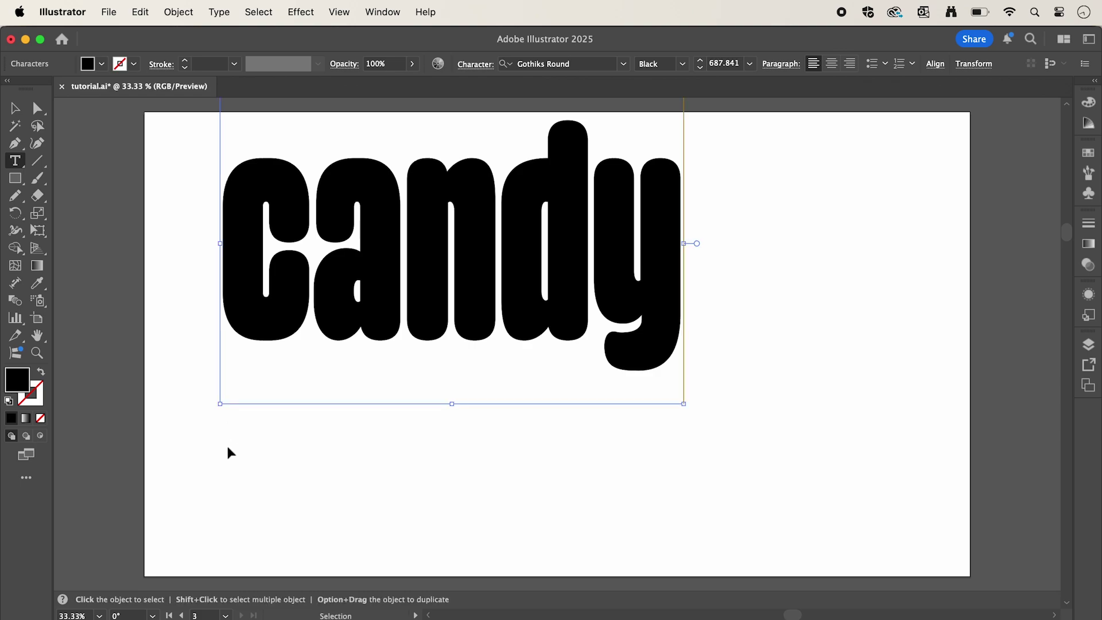
pyautogui.press('super+shift+a')
pyautogui.press('v')
pyautogui.moveTo(392, 283); pyautogui.dragTo(484, 366)
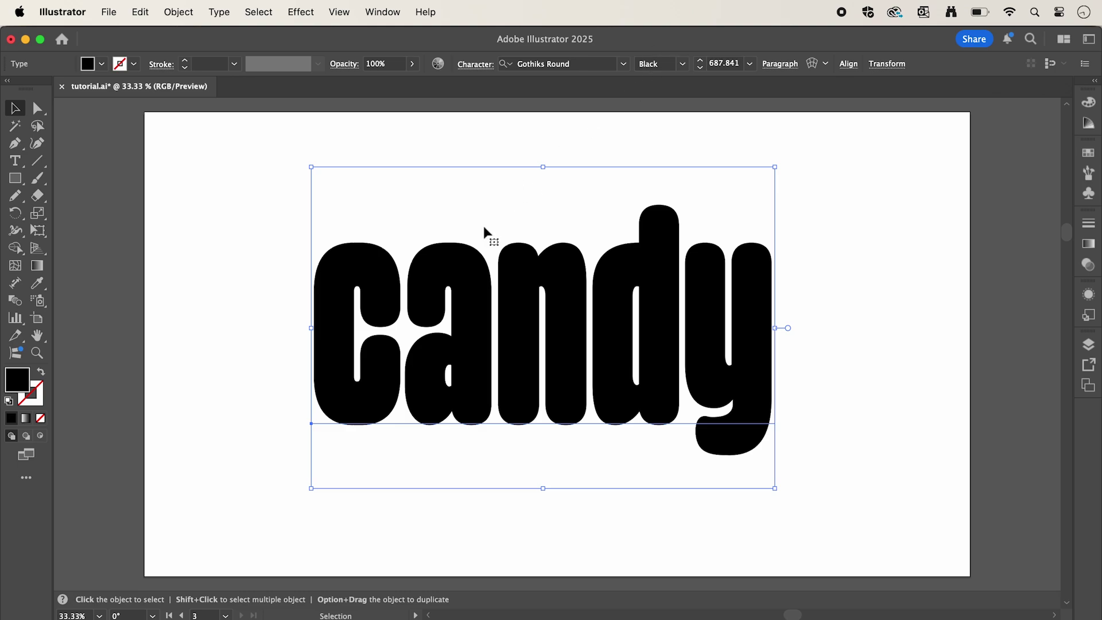
# - Apply a Transform > Shear of 350° on a 100° axis to the candy text
pyautogui.rightClick(464, 255)
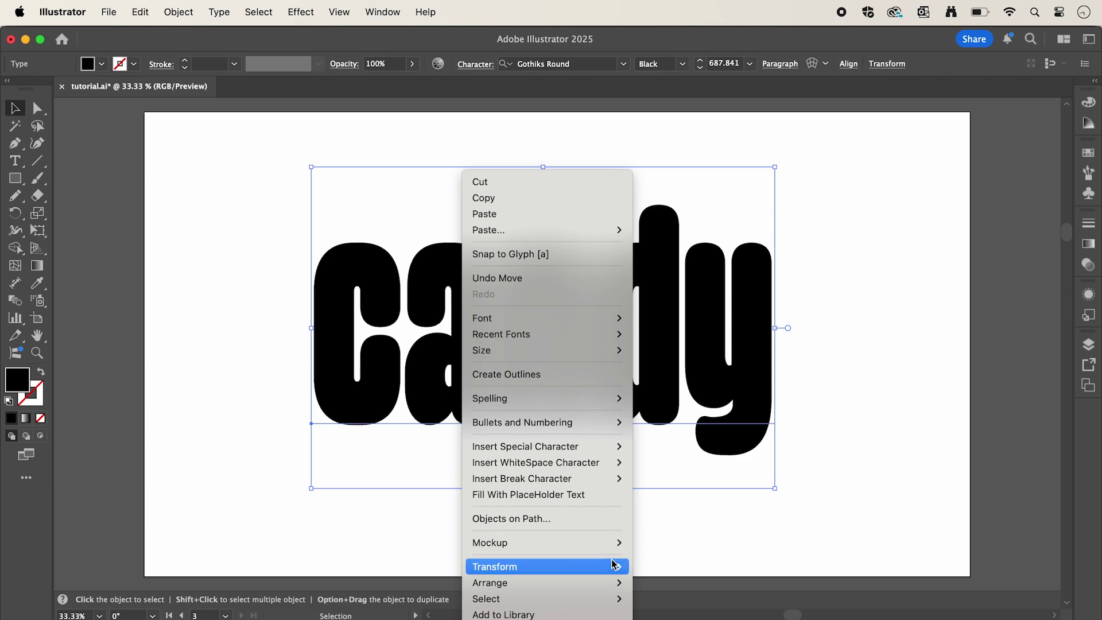
pyautogui.moveTo(612, 567)
pyautogui.click(682, 599)
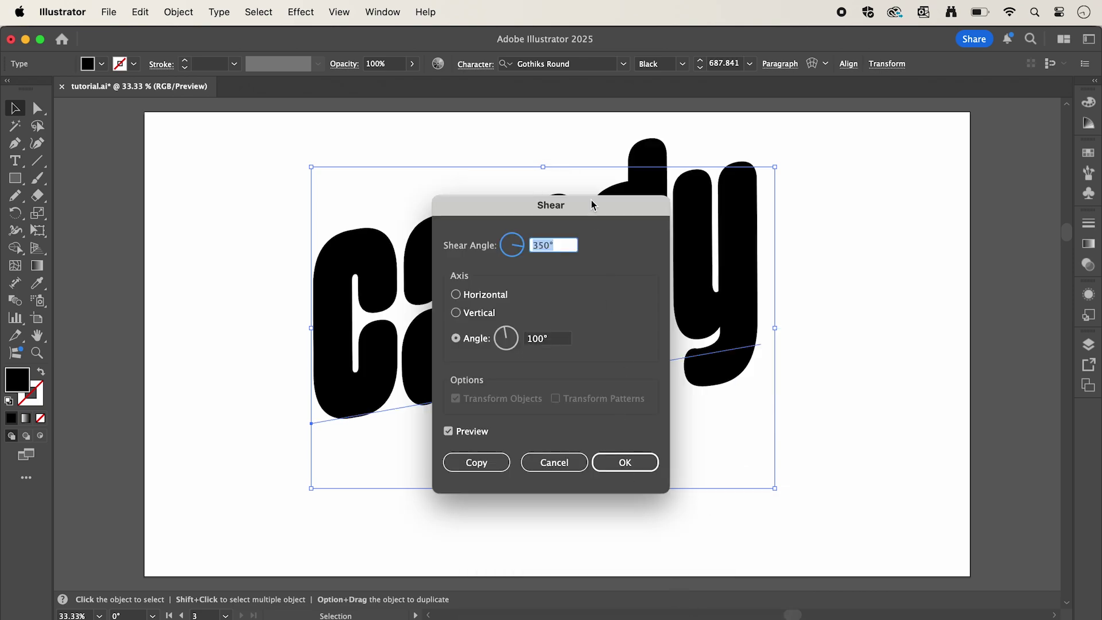
pyautogui.moveTo(592, 205); pyautogui.dragTo(868, 201)
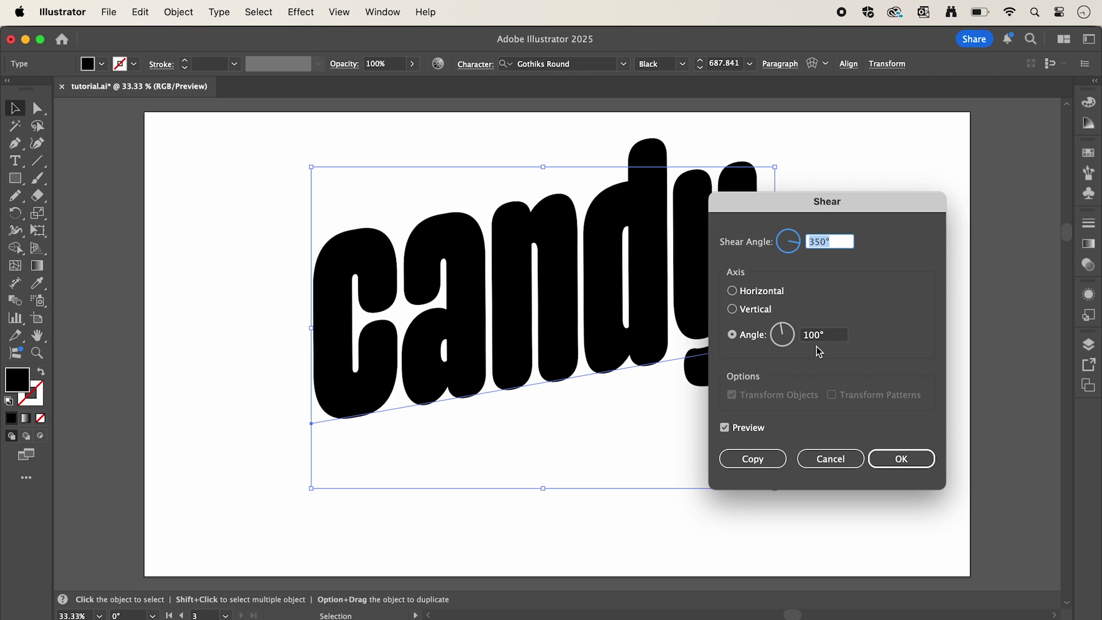
pyautogui.click(905, 458)
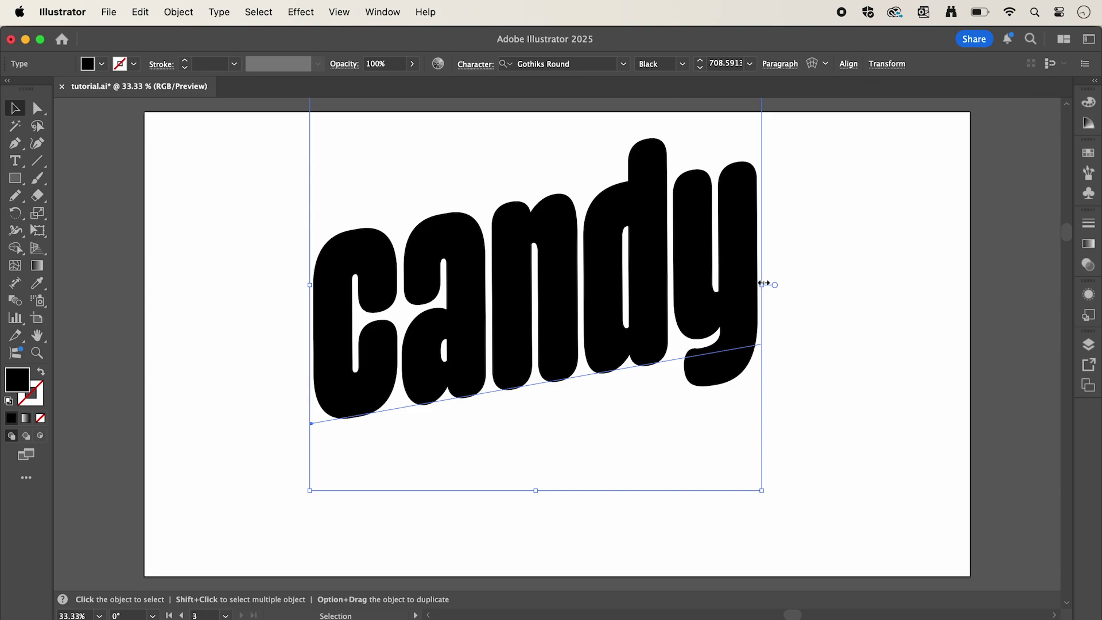
# - Stretch the slanted candy text wider, reposition it at the artboard centre, and deselect it
pyautogui.moveTo(763, 283); pyautogui.dragTo(878, 297)
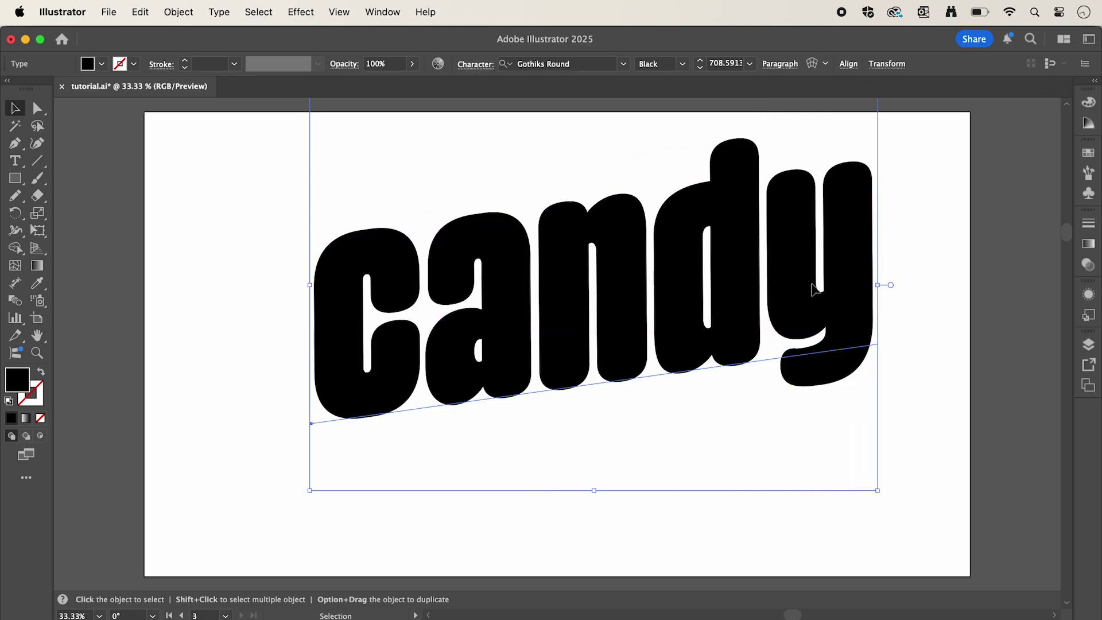
pyautogui.moveTo(811, 296); pyautogui.dragTo(767, 338)
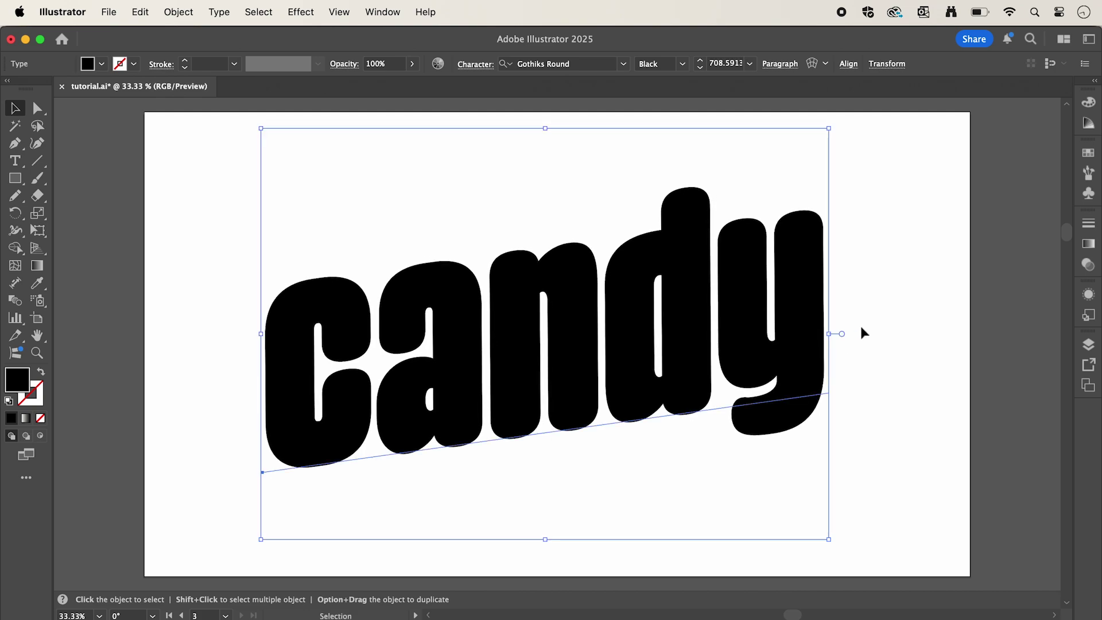
pyautogui.click(891, 341)
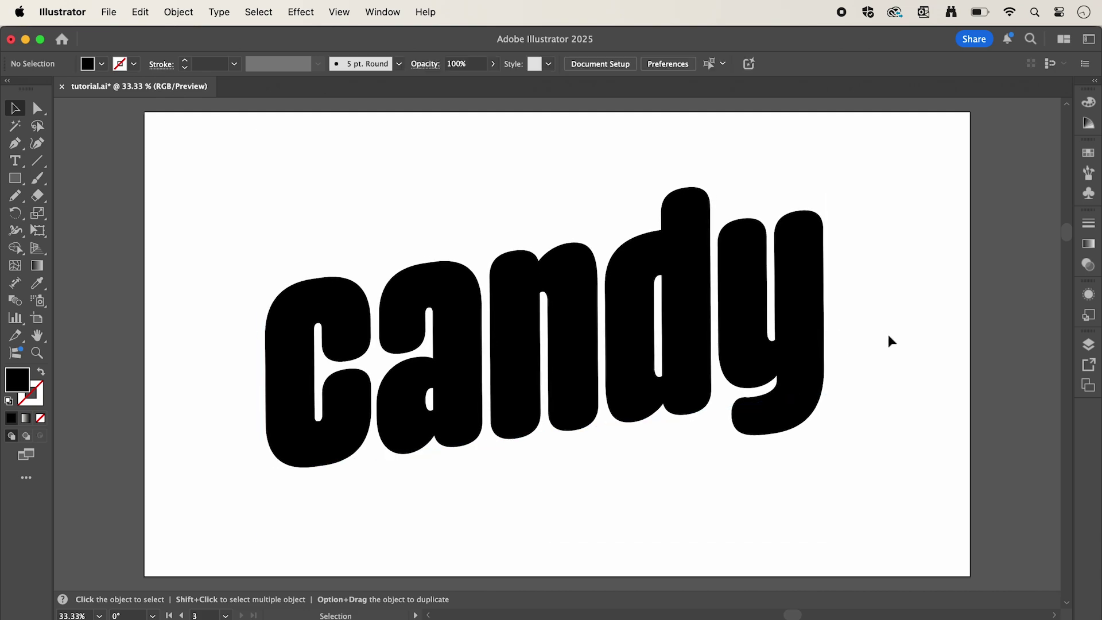
# - Export the artboard as tutorial.jpg into 01 Design, in RGB at quality 8 and 72 ppi
pyautogui.click(105, 20)
pyautogui.moveTo(172, 359)
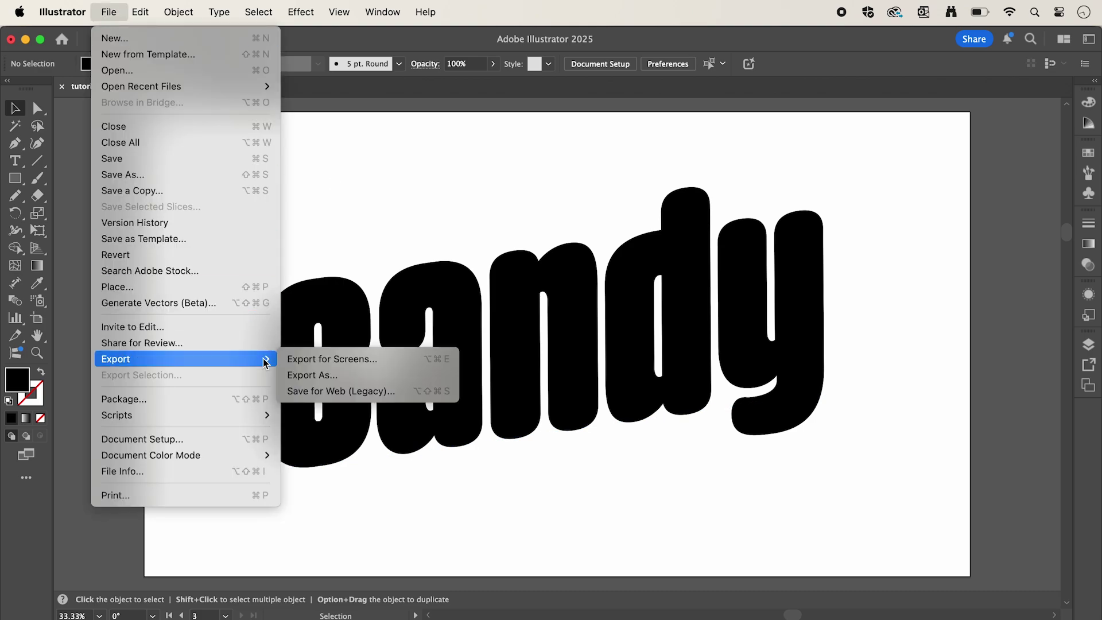
pyautogui.click(311, 375)
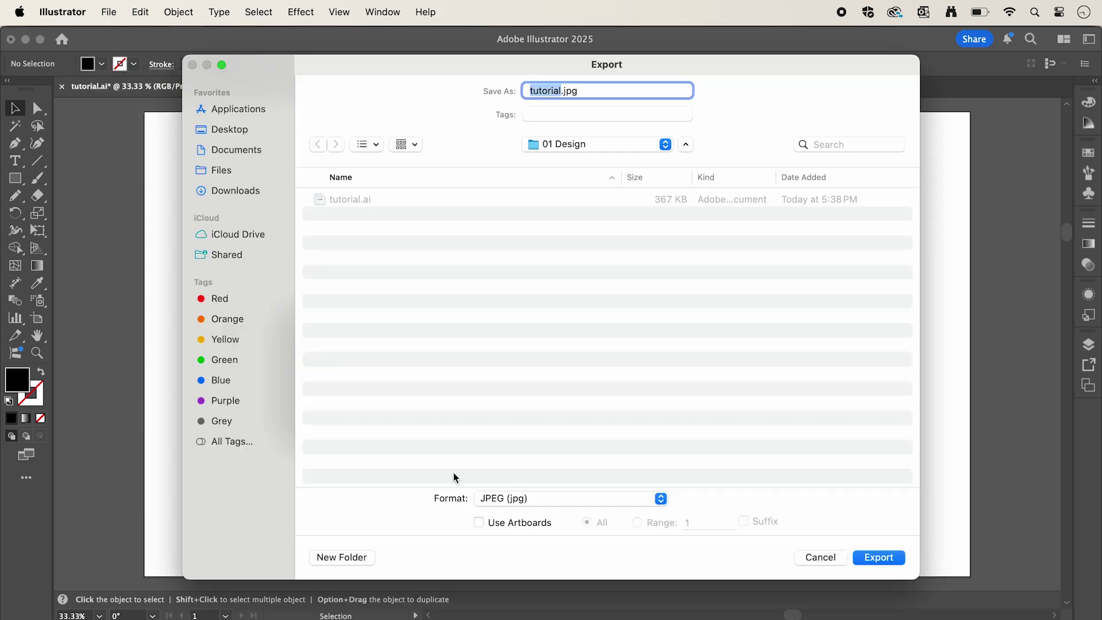
pyautogui.click(479, 523)
pyautogui.click(874, 557)
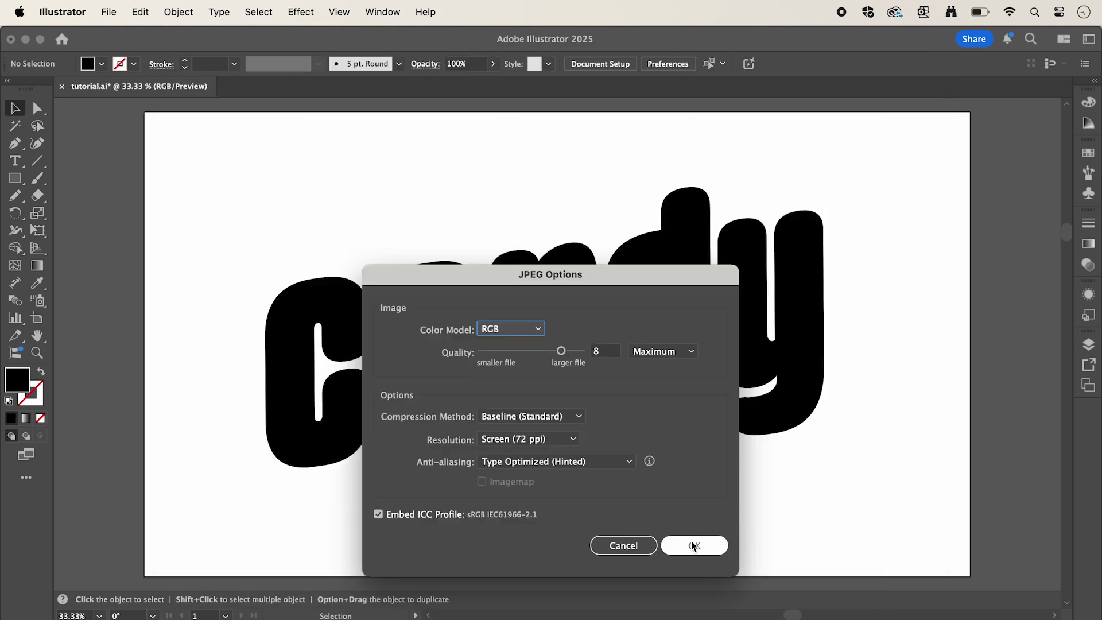
pyautogui.click(693, 546)
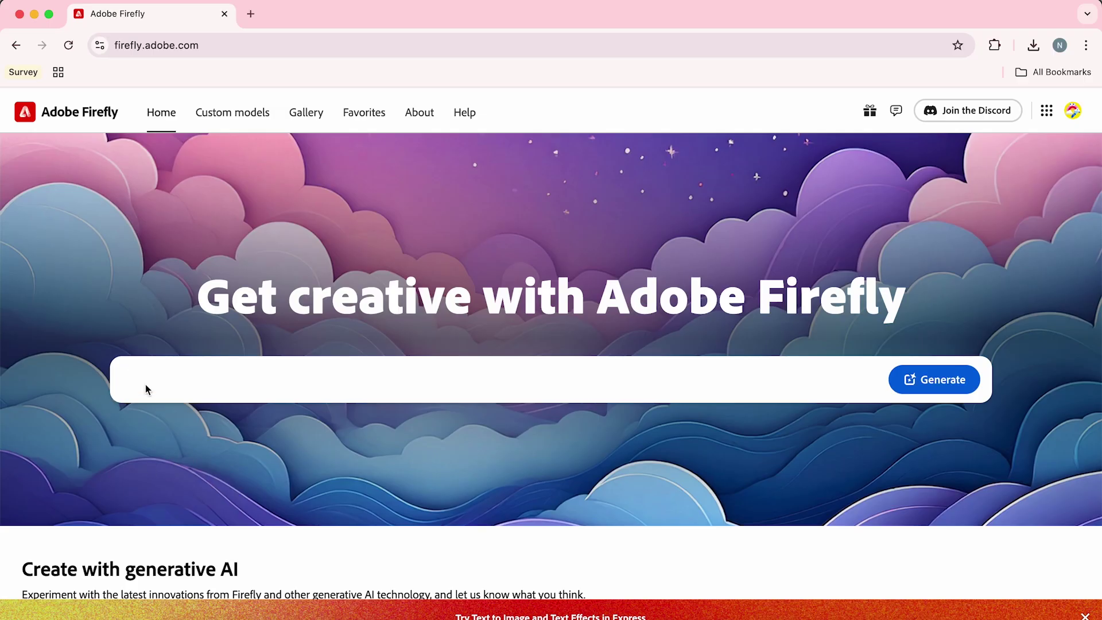
# - Generate images from the prompt 'Pink candy floss, fluffy, floating, isolated on a white background'
pyautogui.write('Pink candy floss, fluffy')
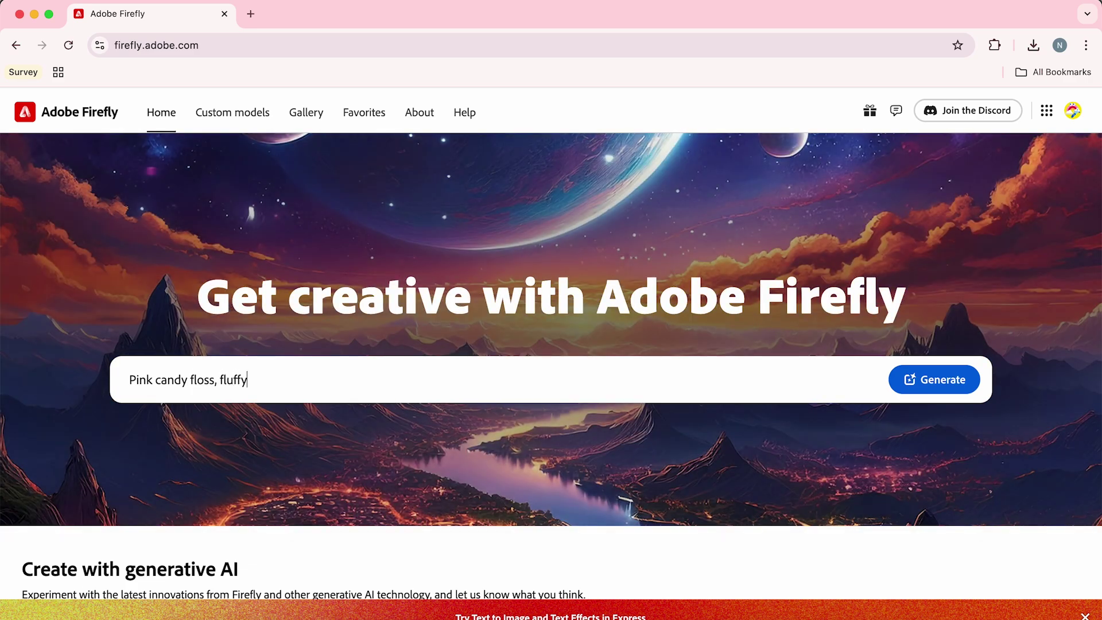
pyautogui.write(', floating, isolated on a white background')
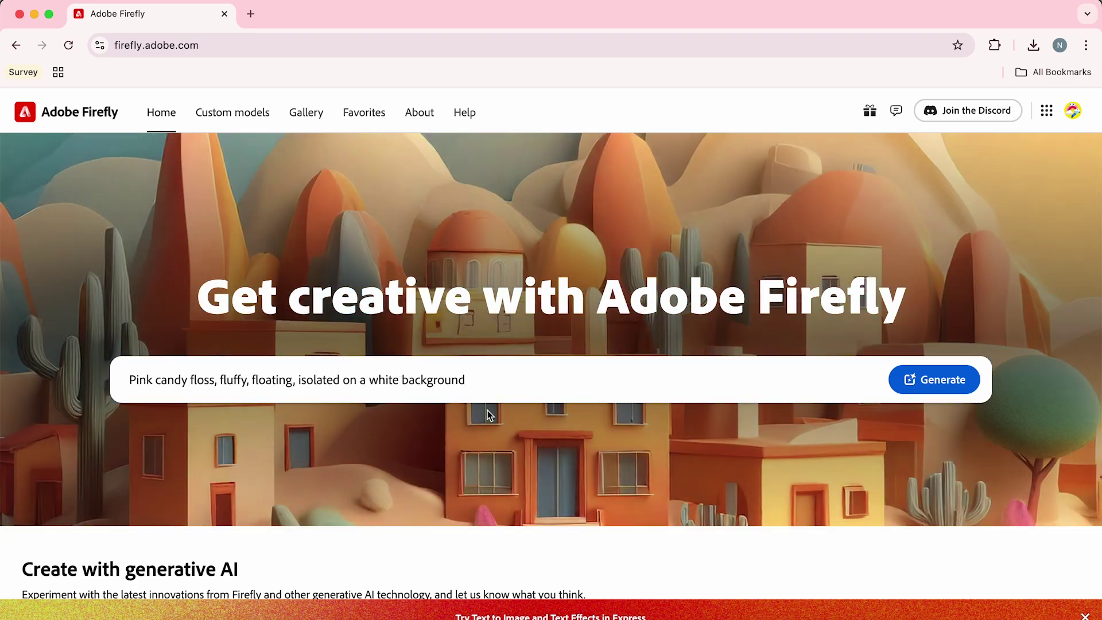
pyautogui.click(917, 387)
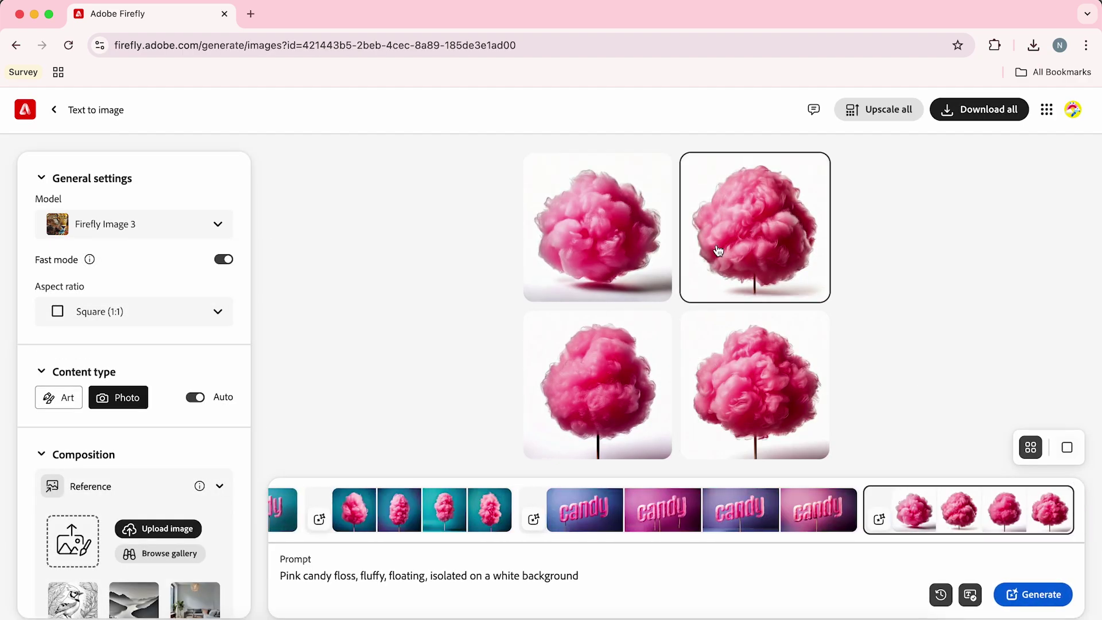
# - Use the first generated candy floss image as the style reference
pyautogui.moveTo(632, 241)
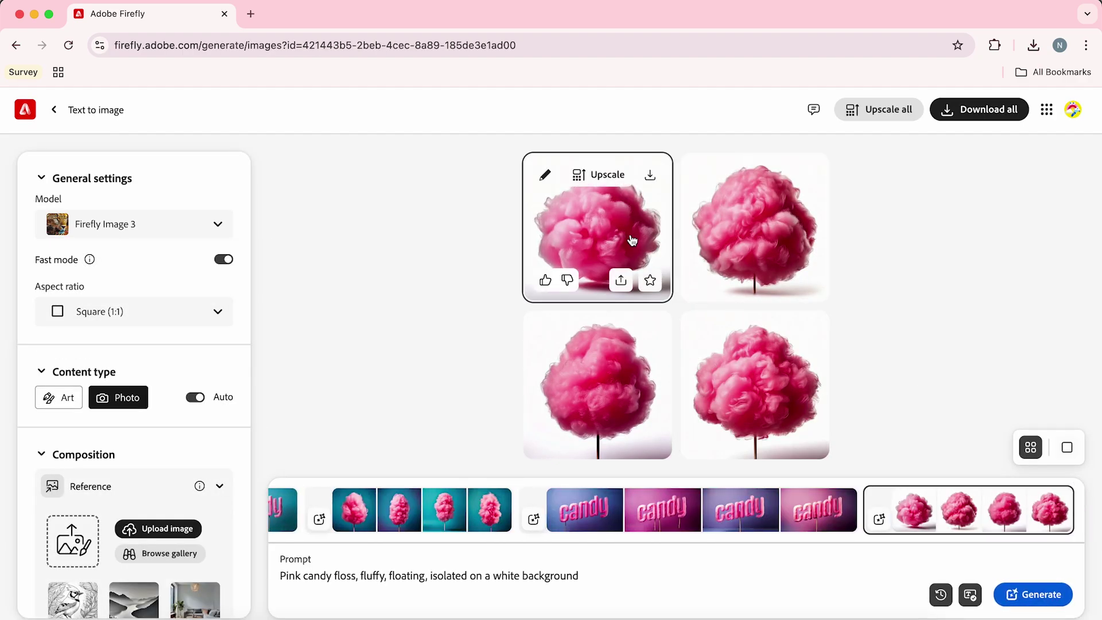
pyautogui.click(545, 177)
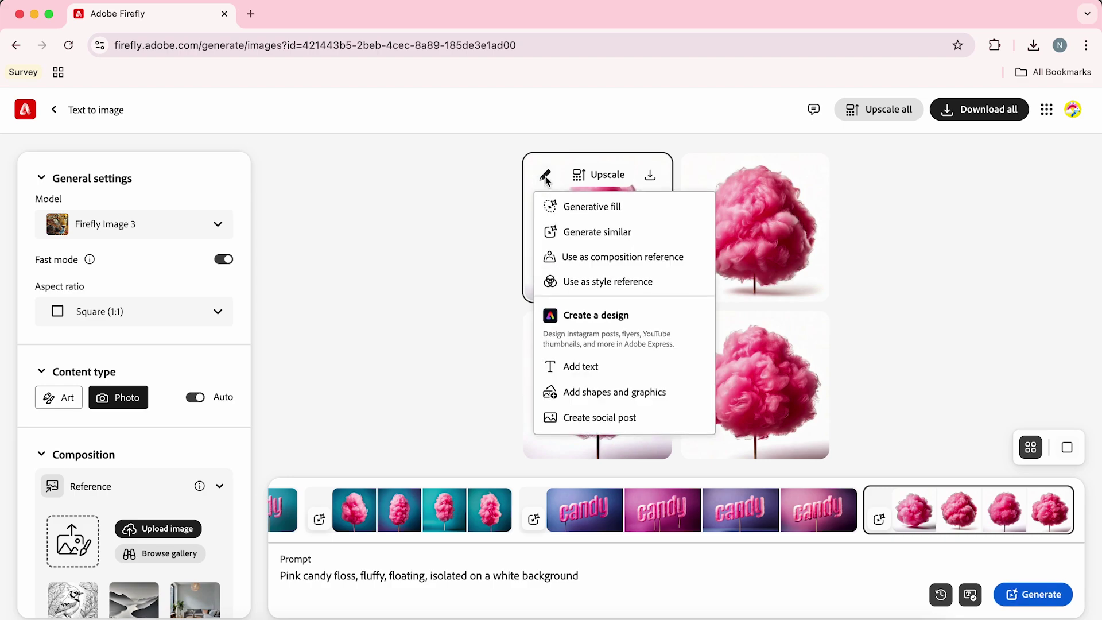
pyautogui.click(572, 281)
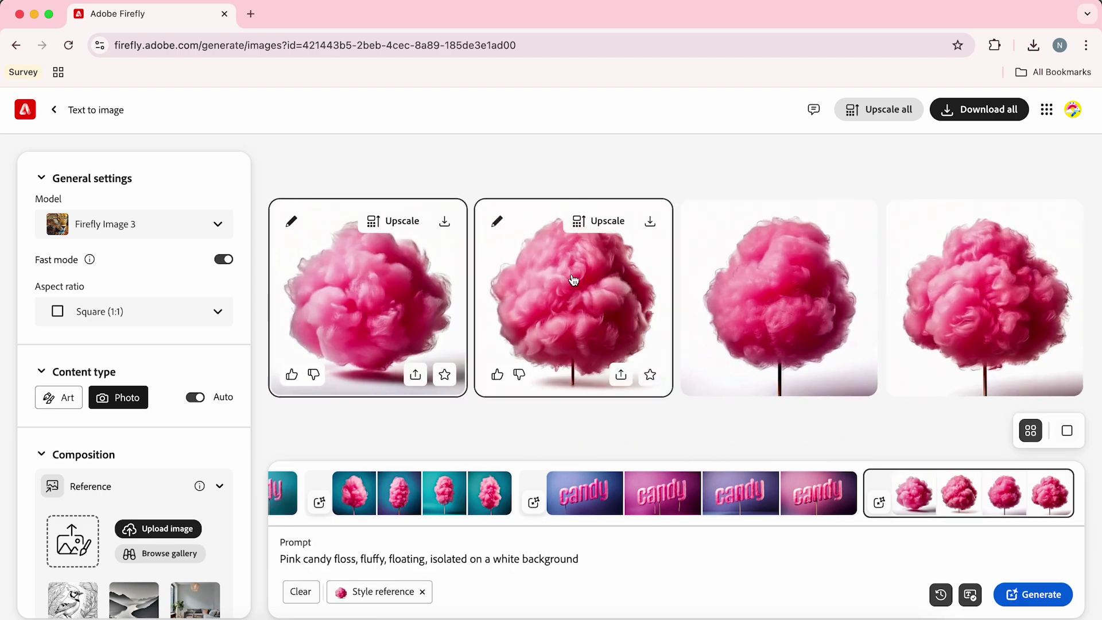
# - Set the aspect ratio to Widescreen (16:9)
pyautogui.scroll(-10, 174, 492)
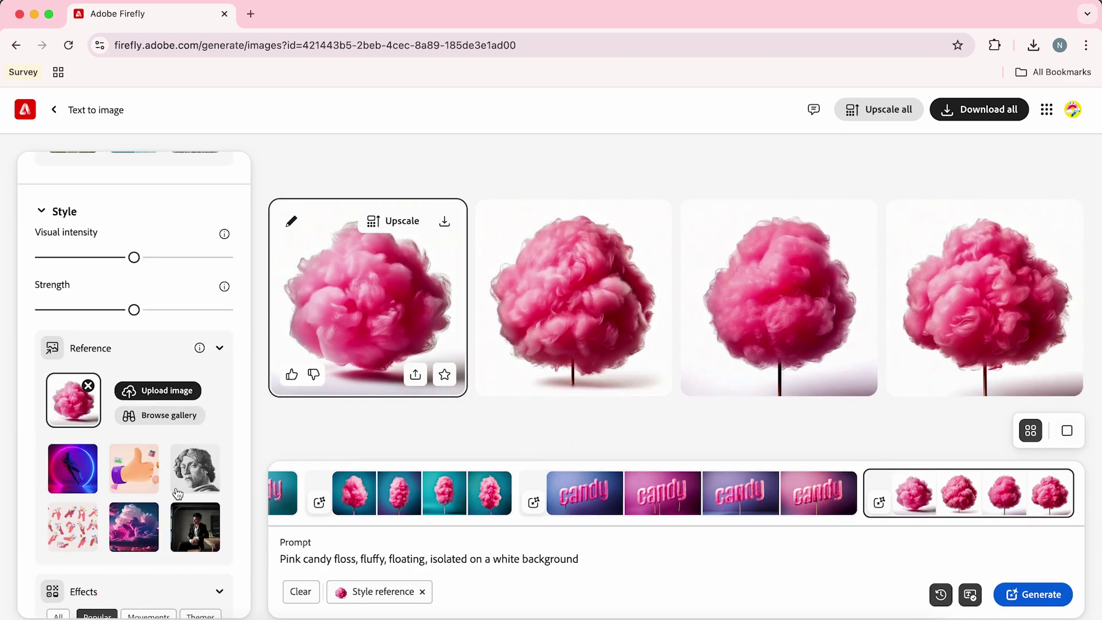
pyautogui.scroll(10, 91, 422)
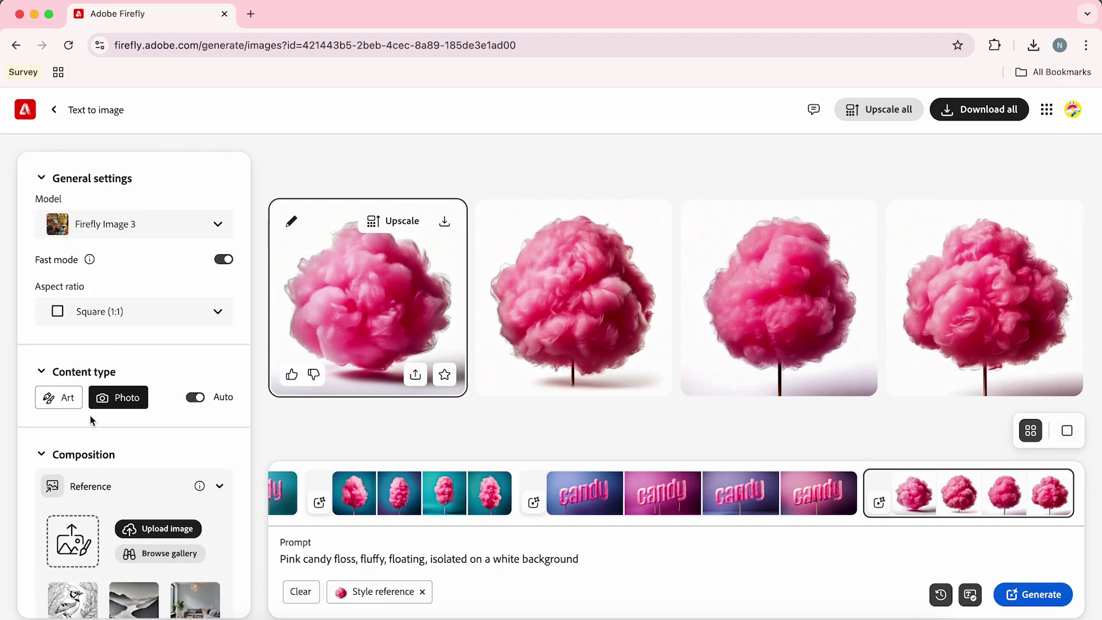
pyautogui.click(131, 314)
pyautogui.click(122, 458)
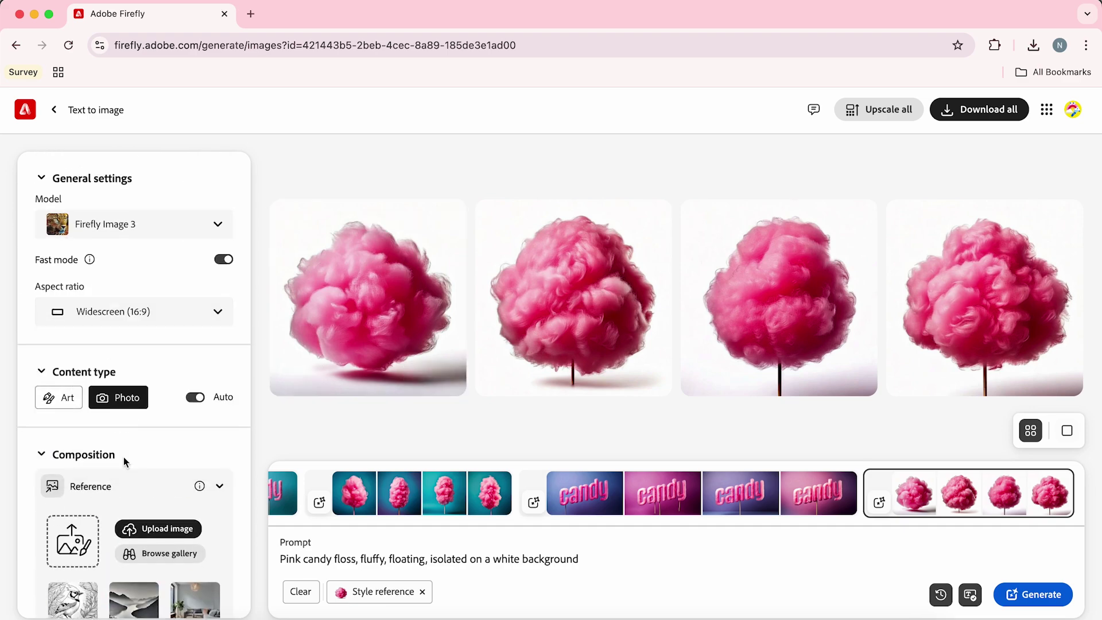
# - Upload tutorial.jpg as the composition reference and raise its strength to maximum
pyautogui.scroll(-3, 123, 457)
pyautogui.click(76, 548)
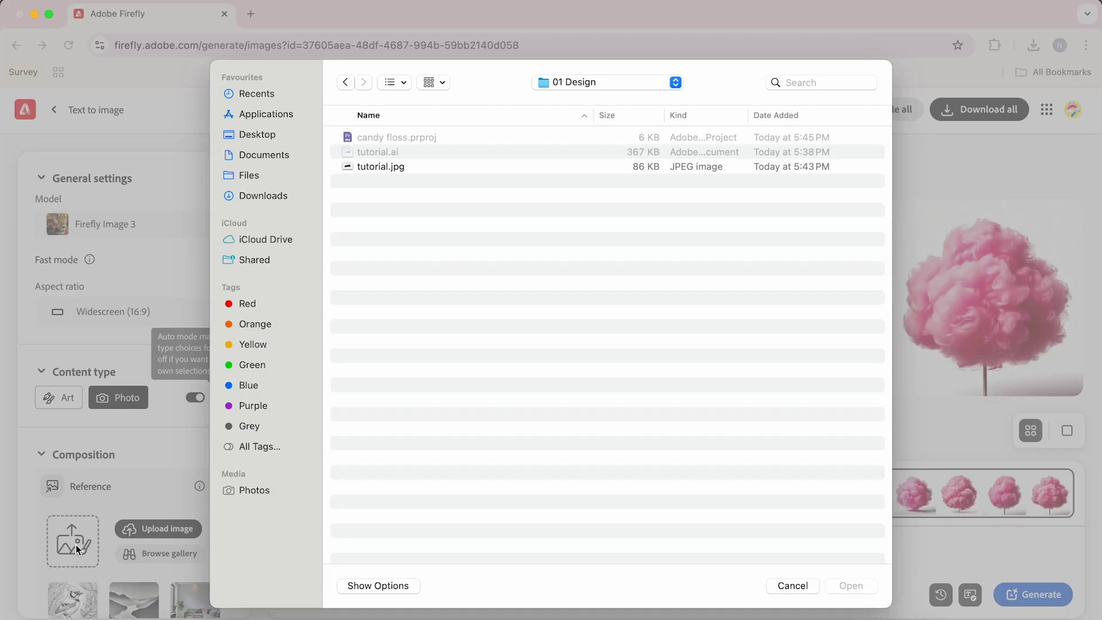
pyautogui.click(395, 168)
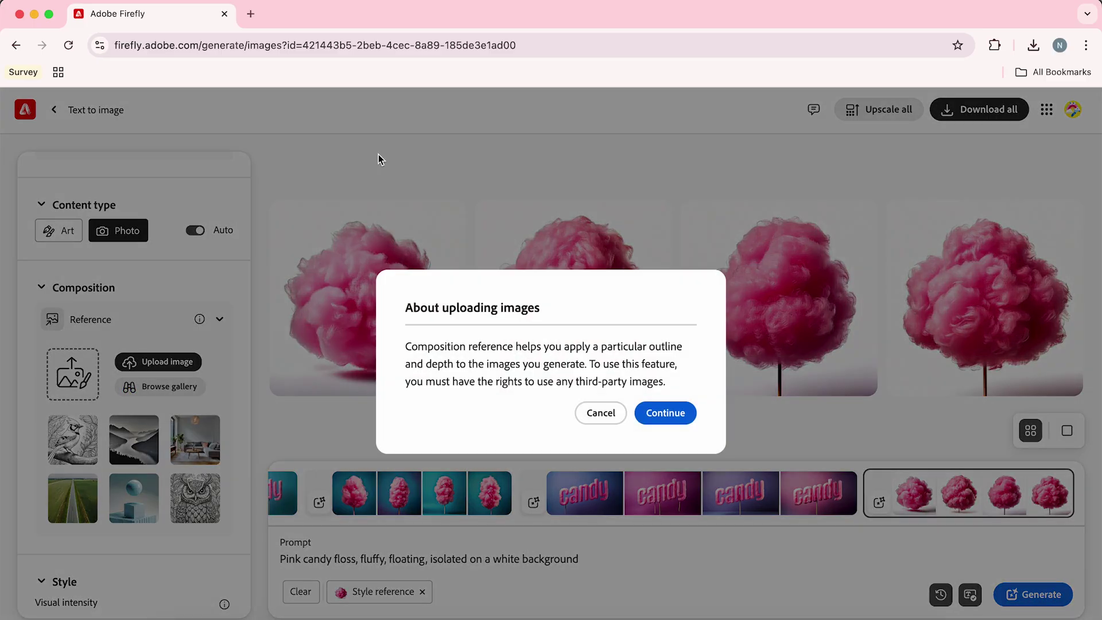
pyautogui.click(660, 414)
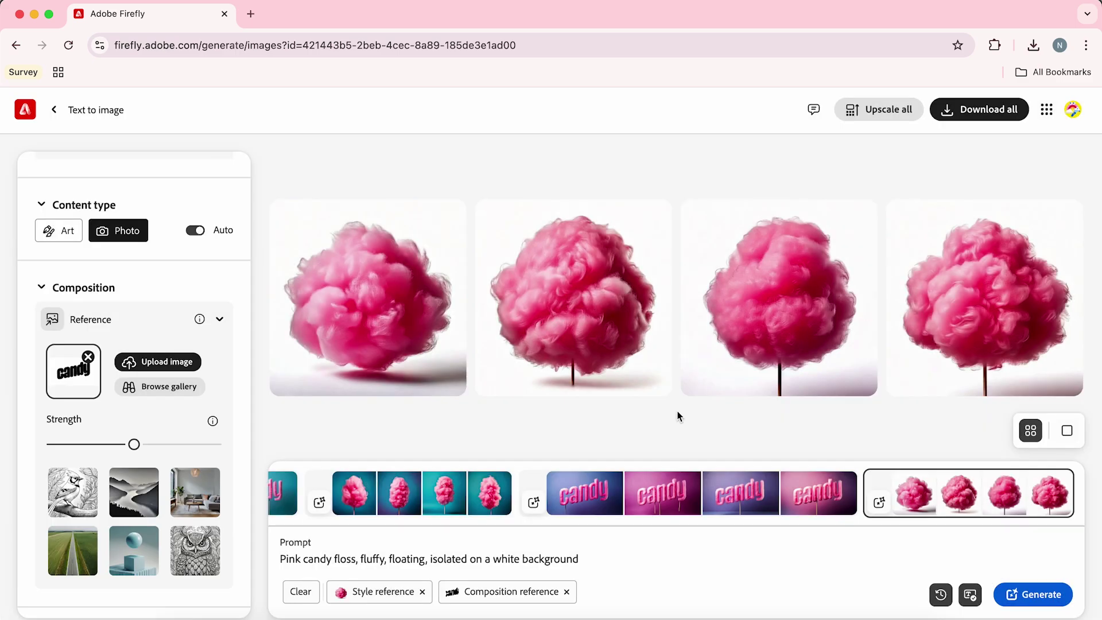
pyautogui.click(215, 444)
# - Add the Hyper realistic effect and generate new widescreen images
pyautogui.scroll(-3, 161, 443)
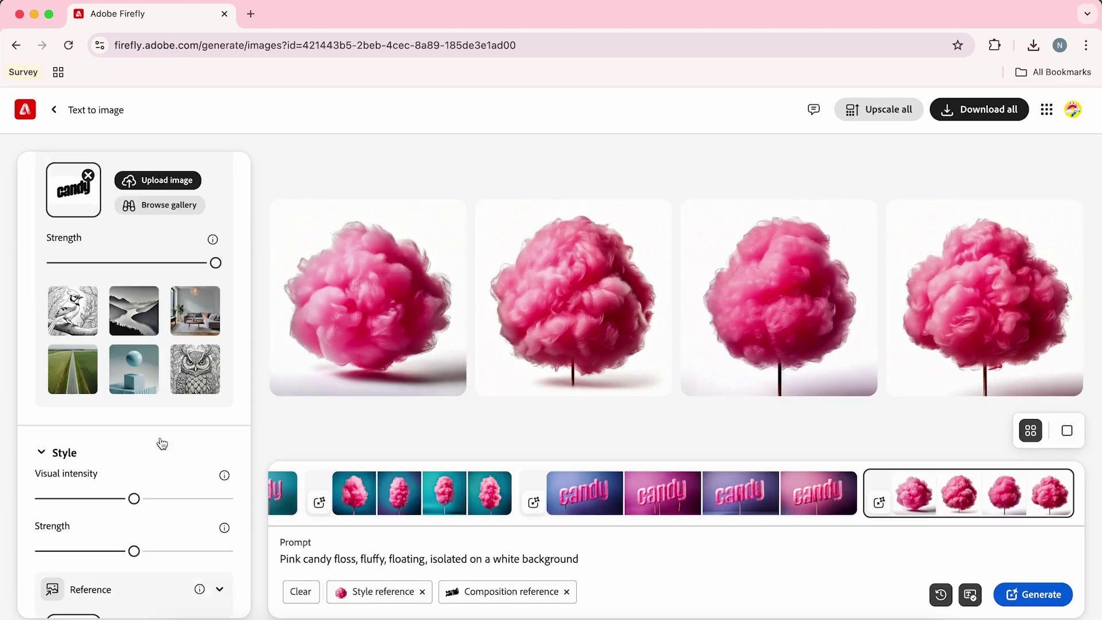
pyautogui.scroll(-10, 162, 443)
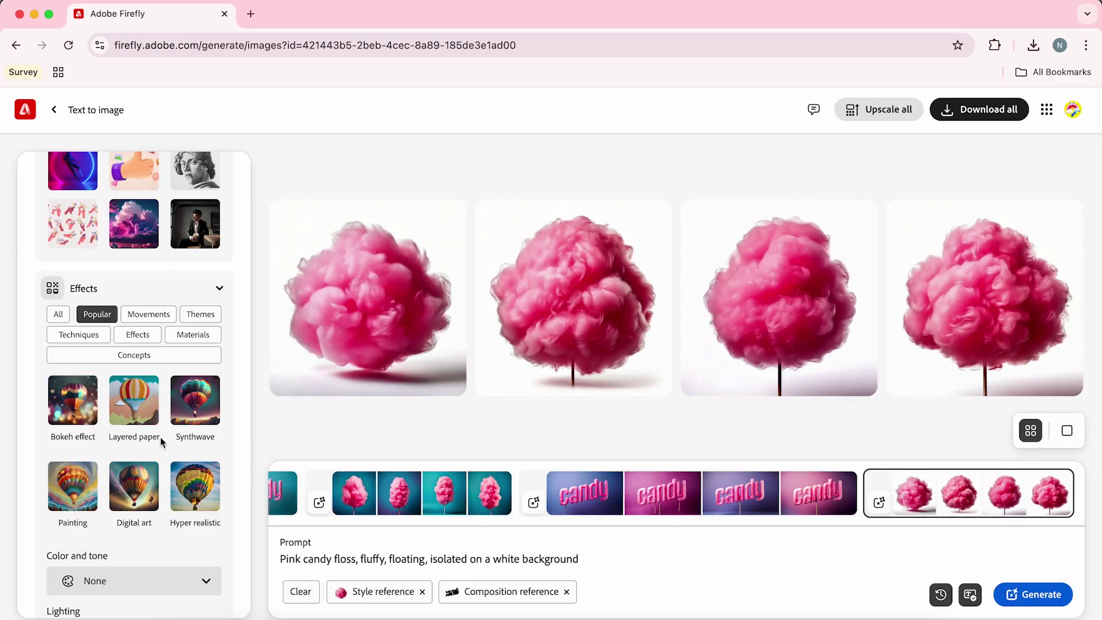
pyautogui.scroll(-2, 160, 441)
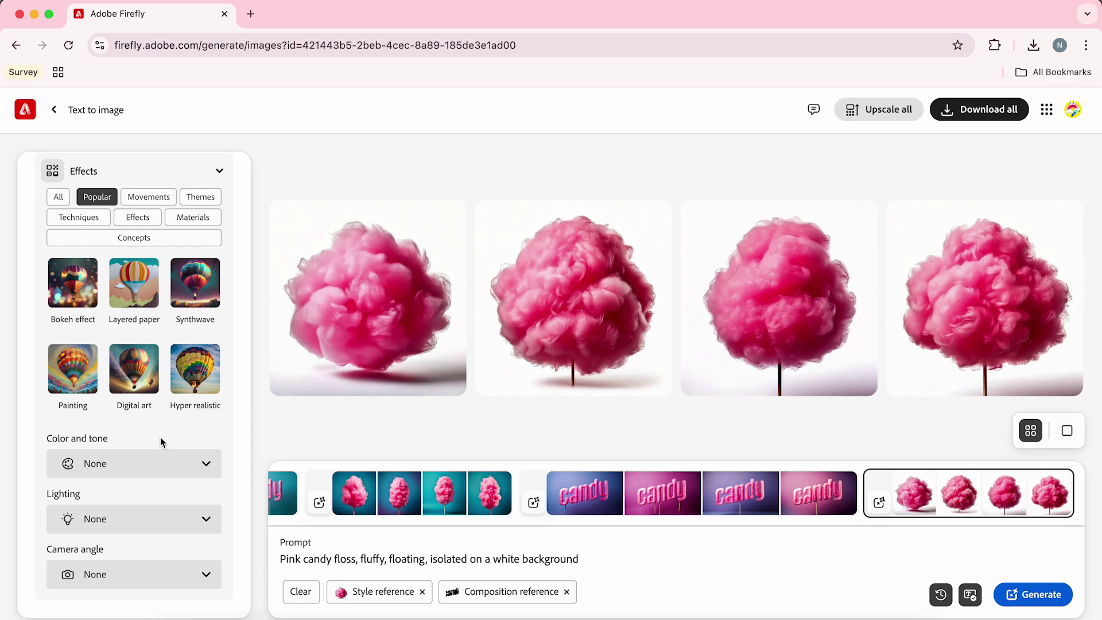
pyautogui.click(198, 379)
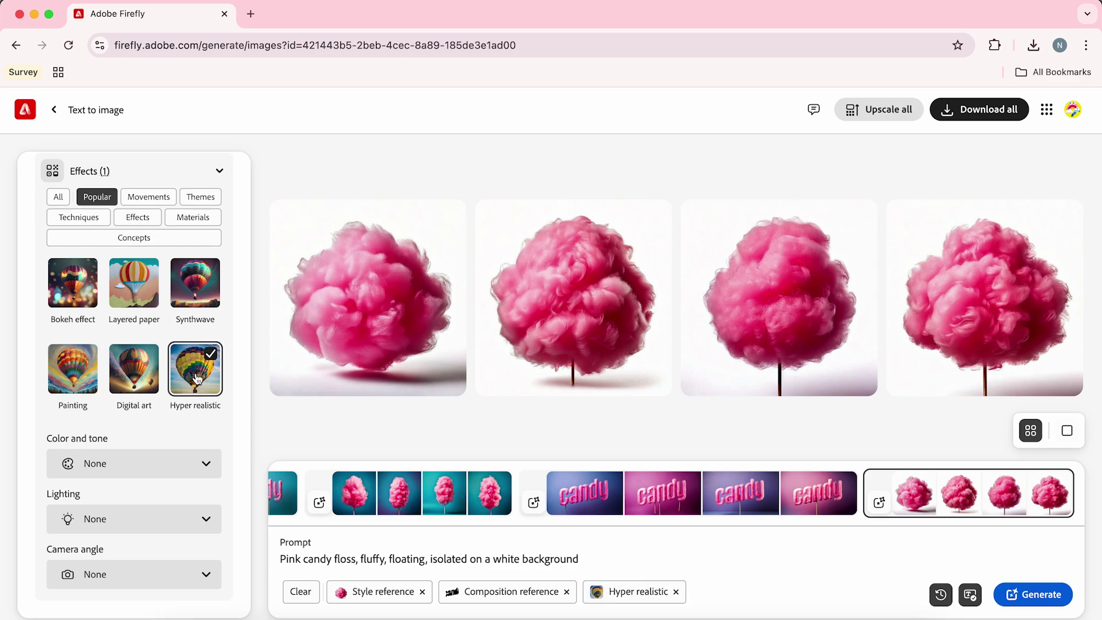
pyautogui.click(1042, 600)
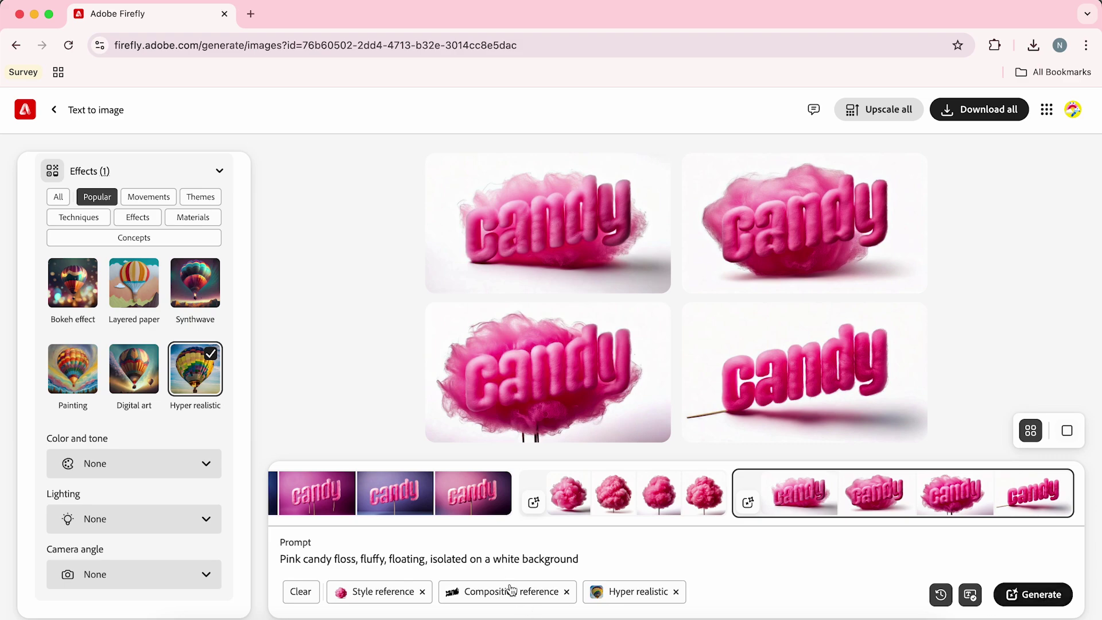
# - Edit the prompt to replace 'white' with 'studio' and add 'tube' after 'floss'
pyautogui.doubleClick(505, 563)
pyautogui.write('studio')
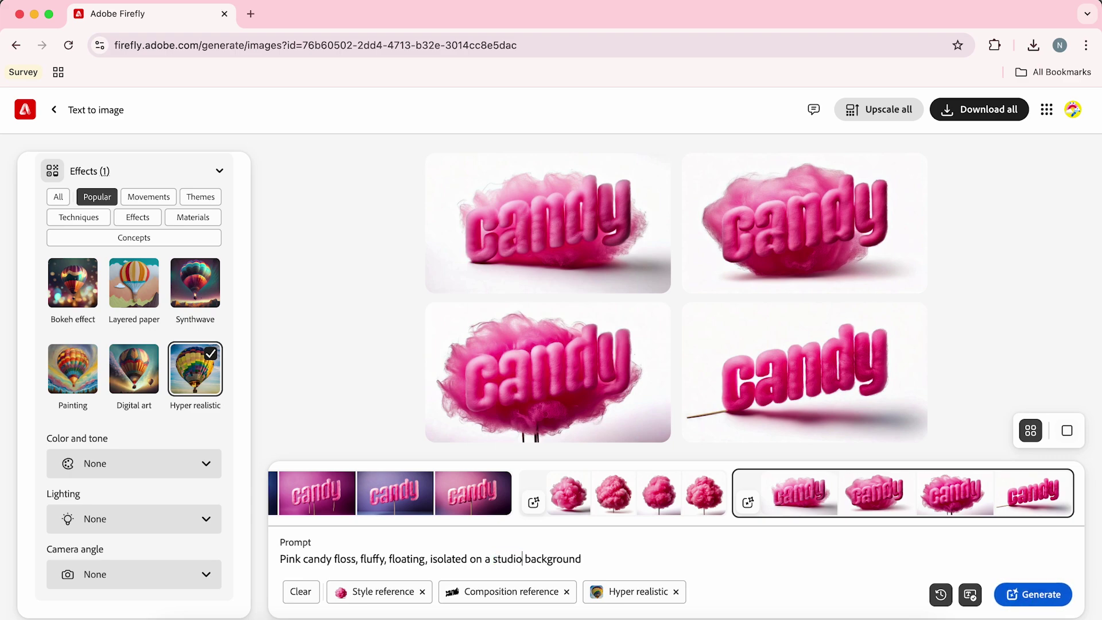
pyautogui.click(358, 560)
pyautogui.write('tube')
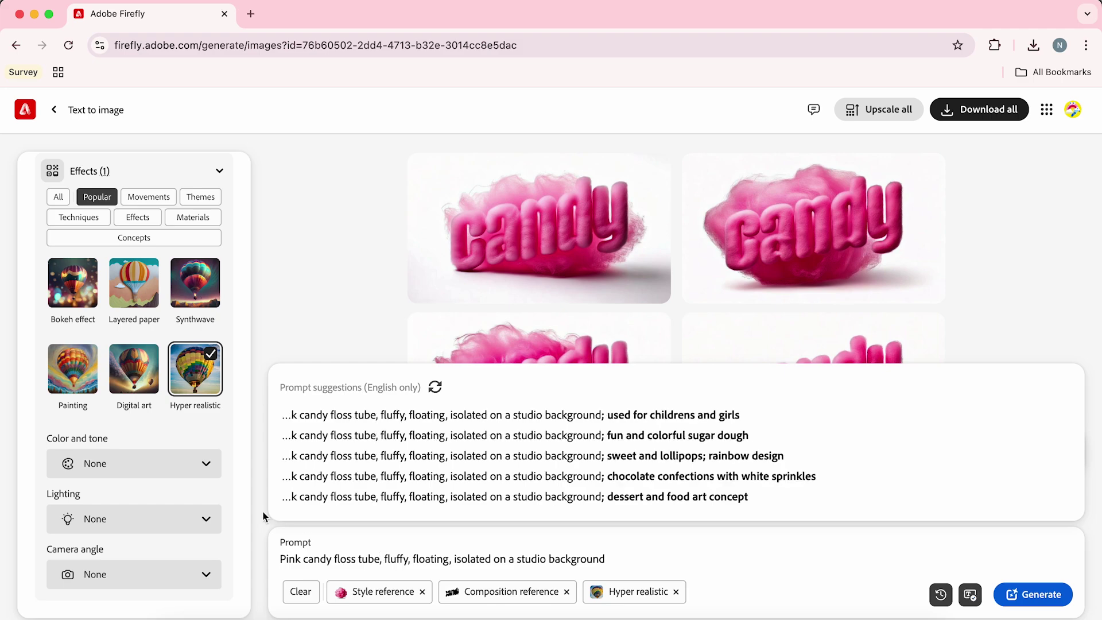
# - Drop the style reference strength to its minimum and generate from the revised prompt
pyautogui.scroll(10, 170, 487)
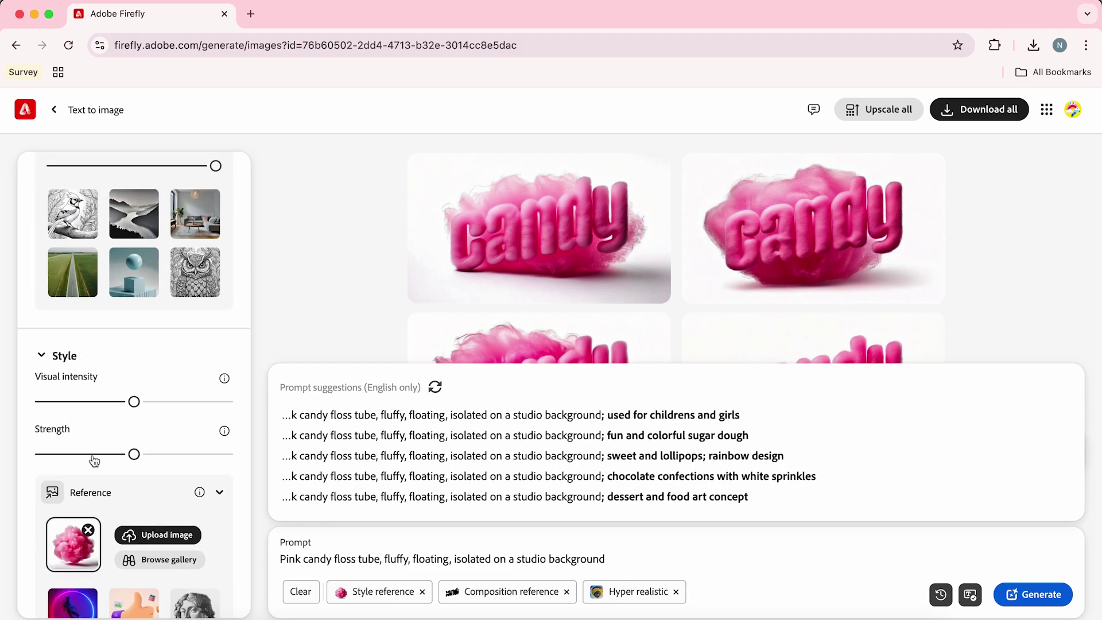
pyautogui.click(82, 454)
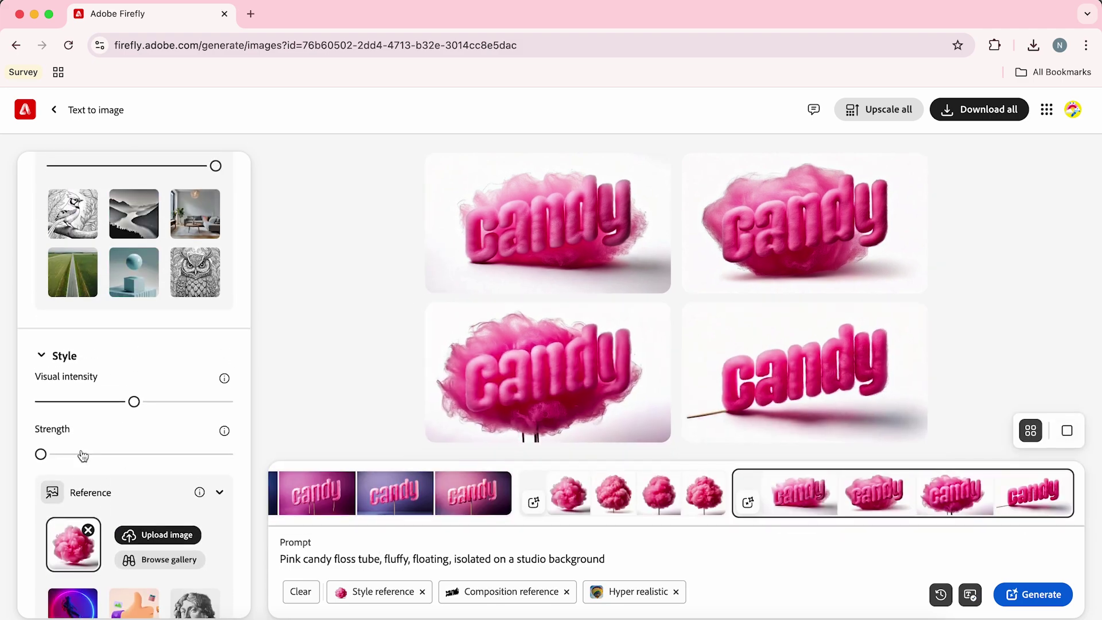
pyautogui.click(1050, 596)
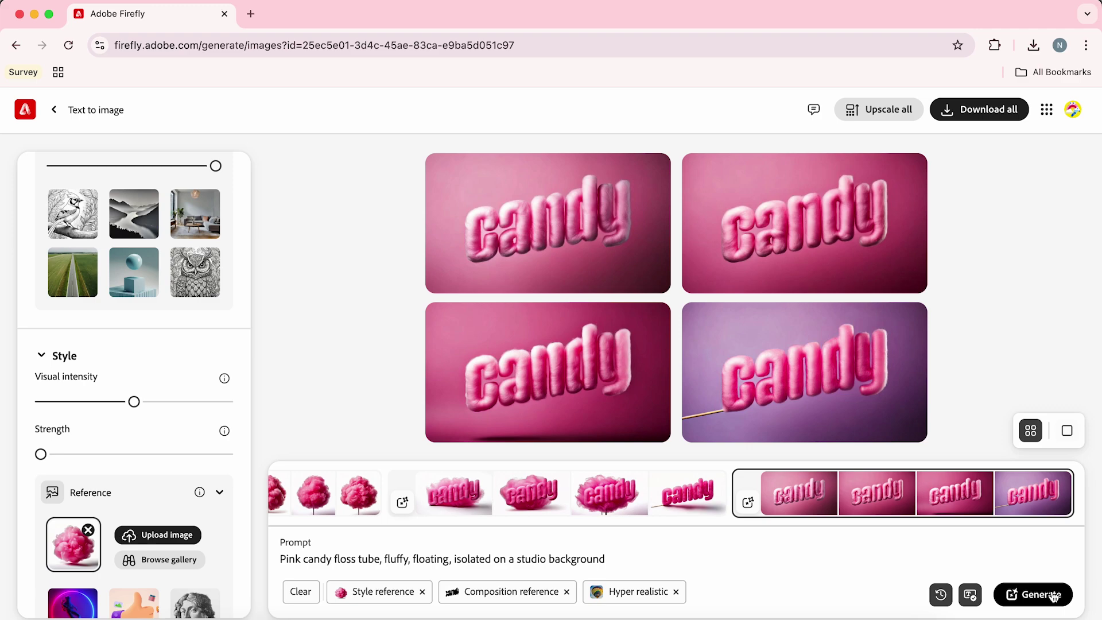
# - Preview the top-left and next candy images, then return to the grid
pyautogui.click(591, 256)
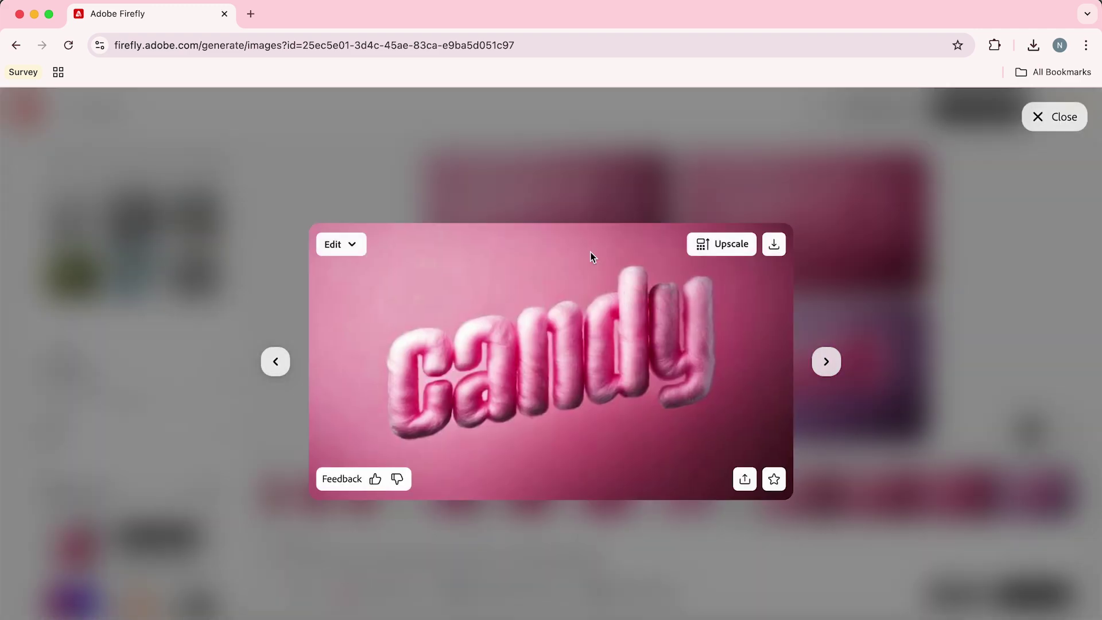
pyautogui.click(826, 361)
pyautogui.click(967, 413)
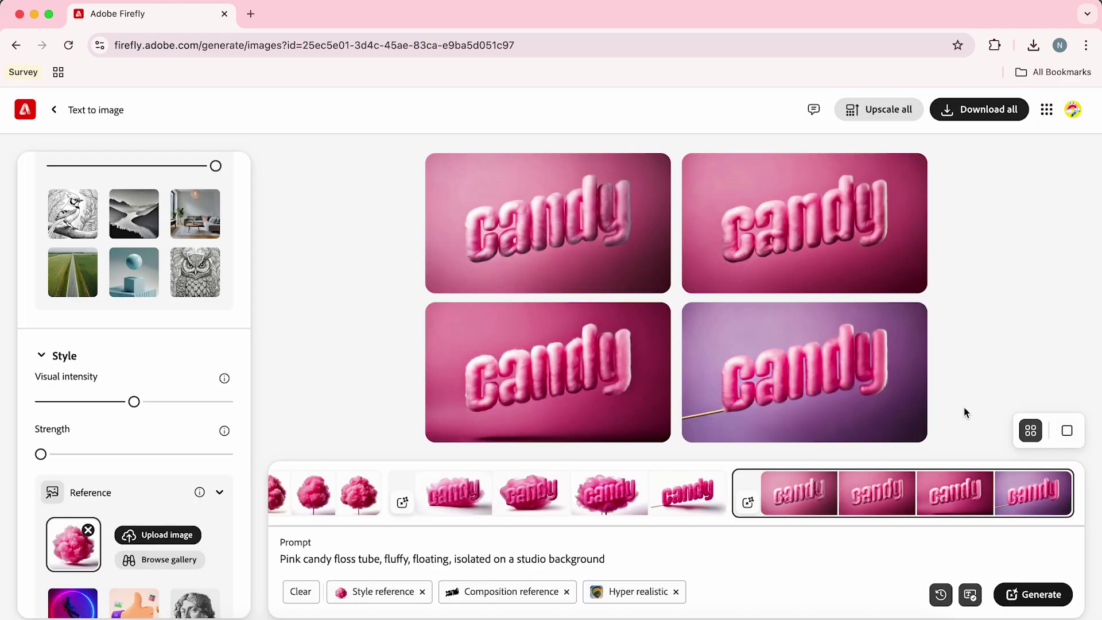
# - Generate another set, open the top-right candy image, and upscale it
pyautogui.click(1033, 595)
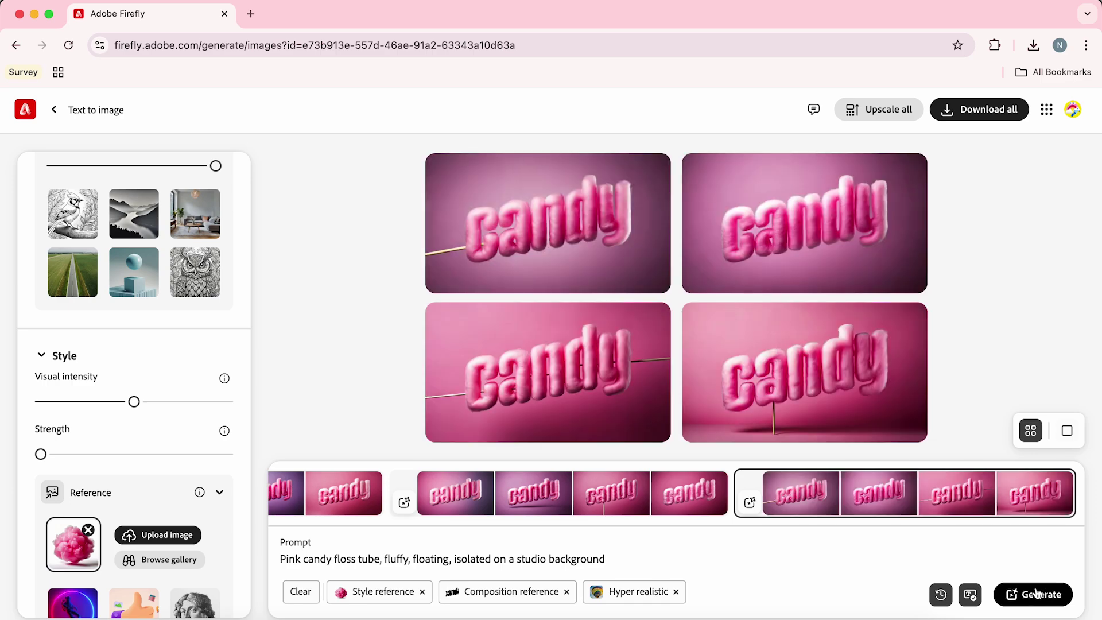
pyautogui.click(830, 239)
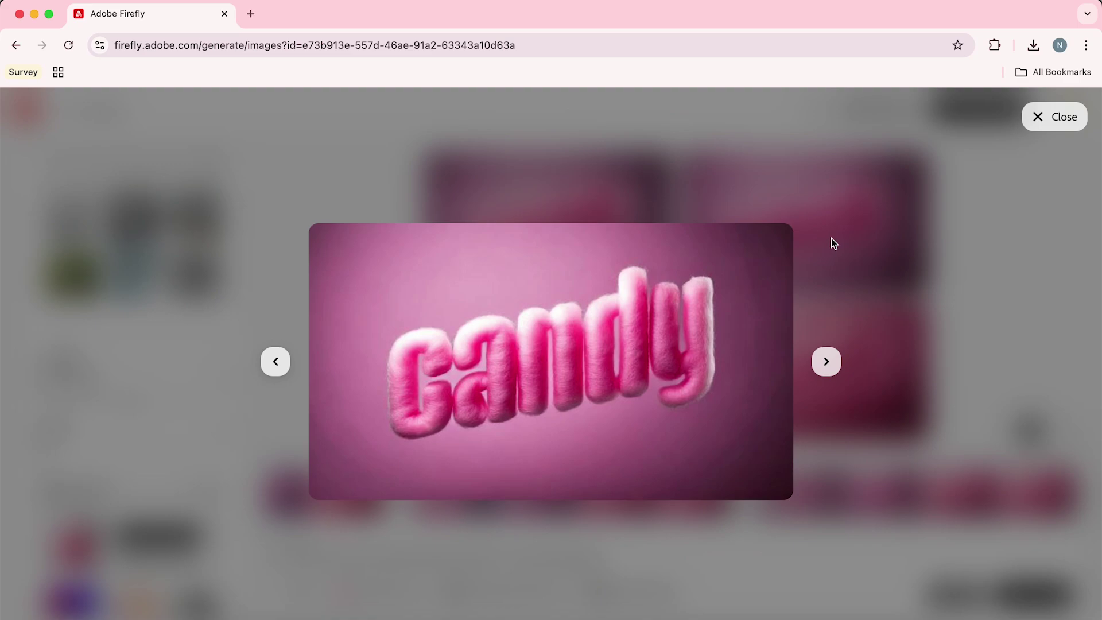
pyautogui.moveTo(751, 297)
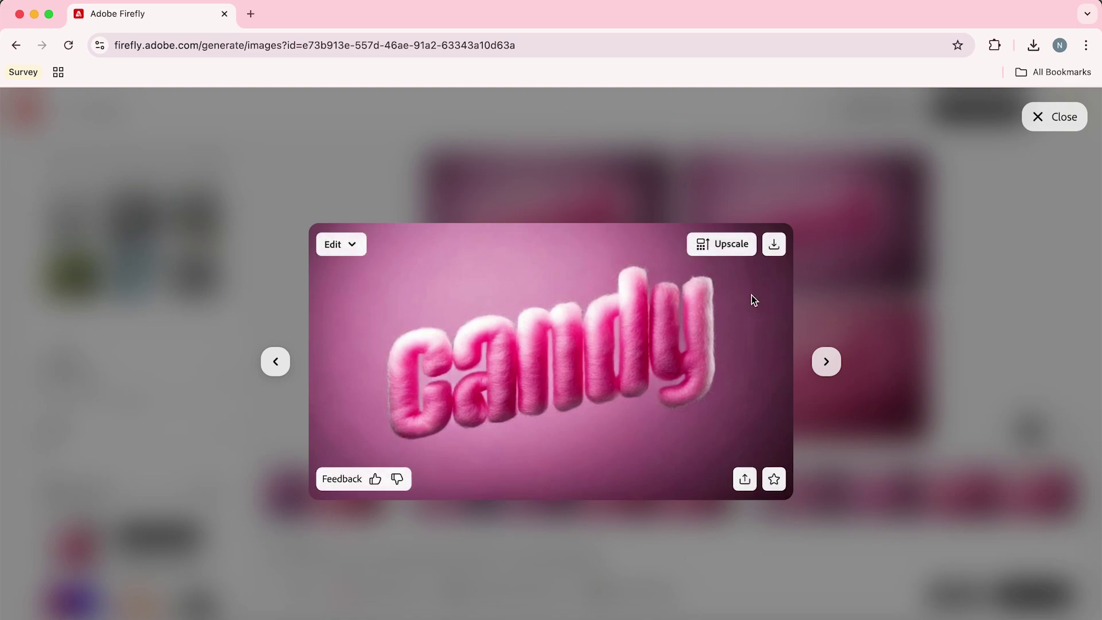
pyautogui.click(725, 256)
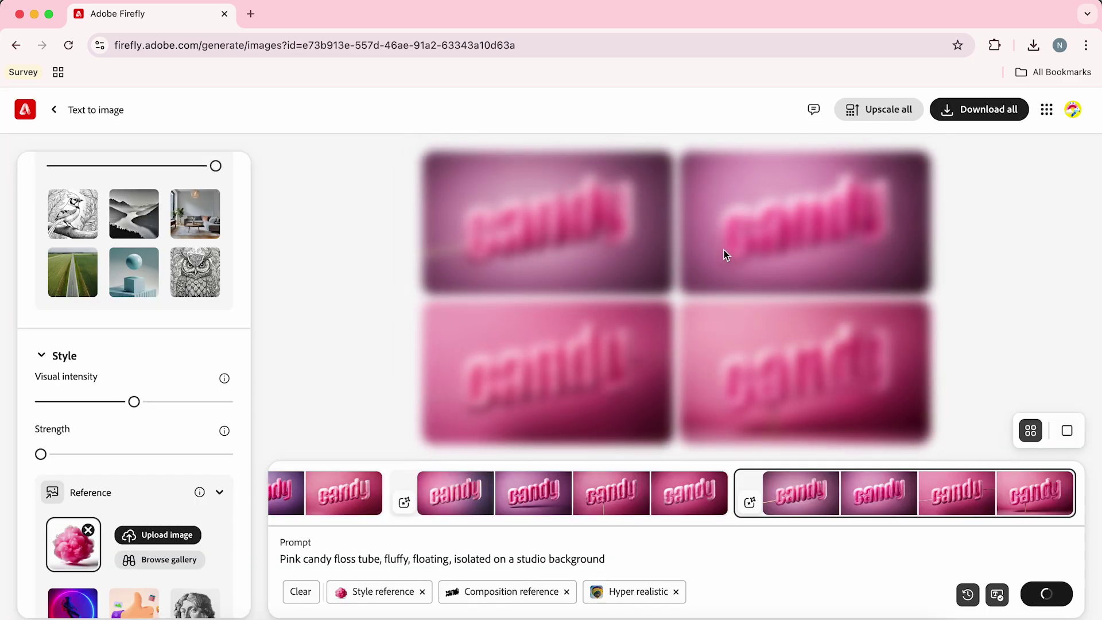